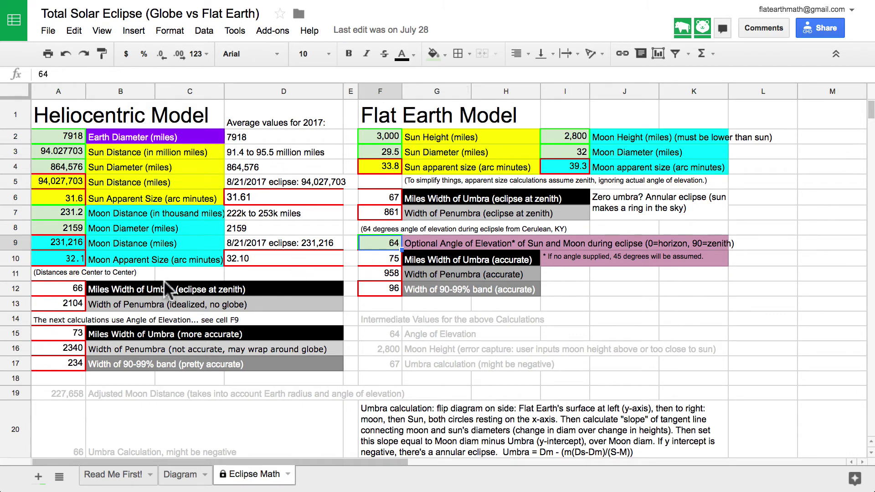
click(59, 339)
click(59, 350)
click(59, 364)
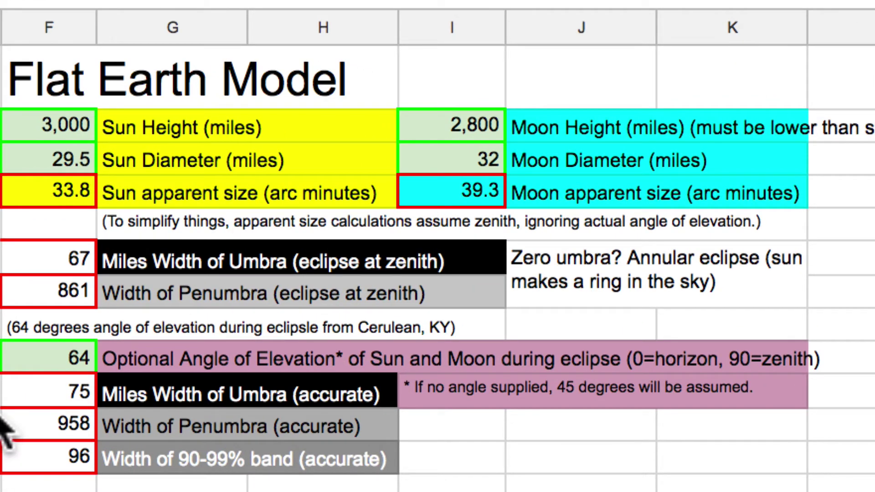
click(72, 84)
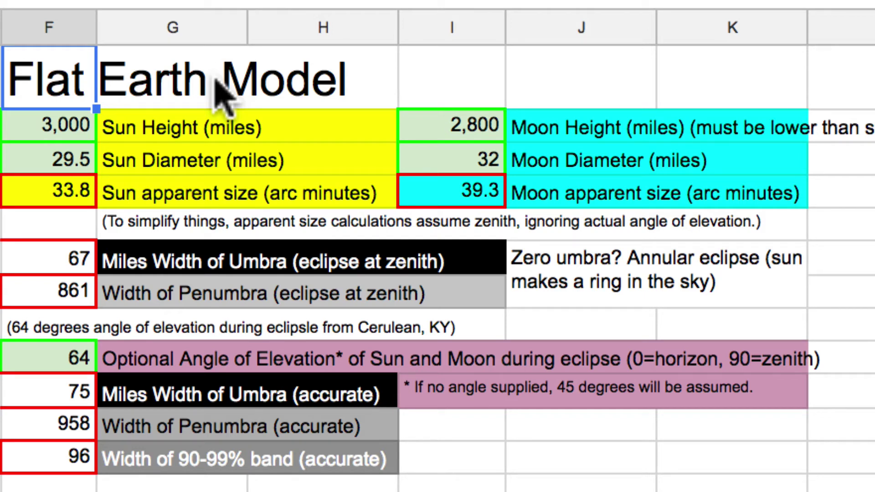
click(44, 133)
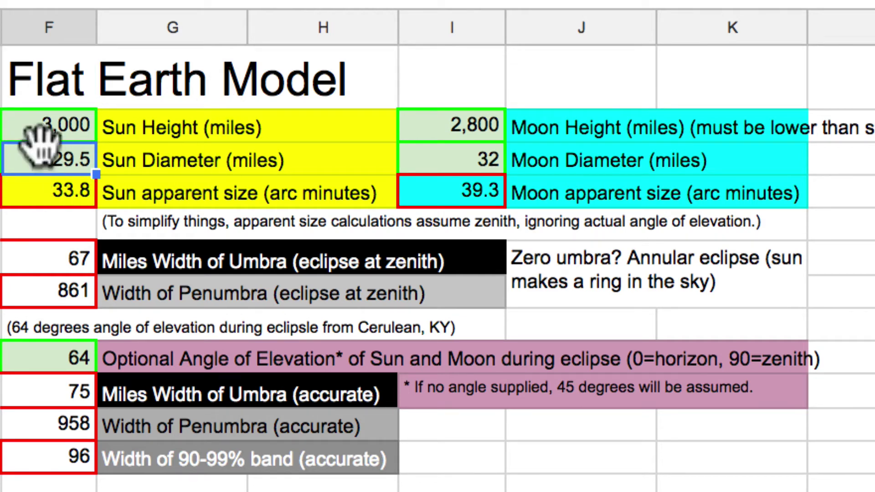
click(55, 157)
click(476, 147)
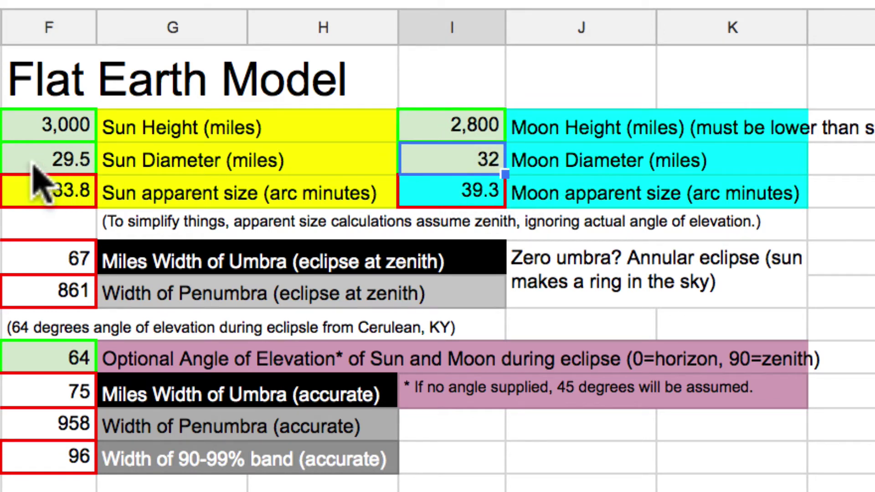
click(31, 127)
click(416, 134)
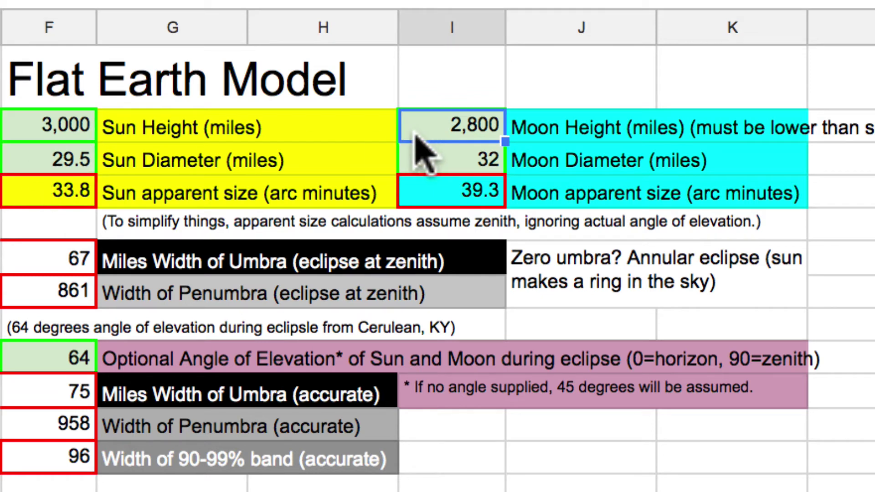
click(55, 132)
click(413, 127)
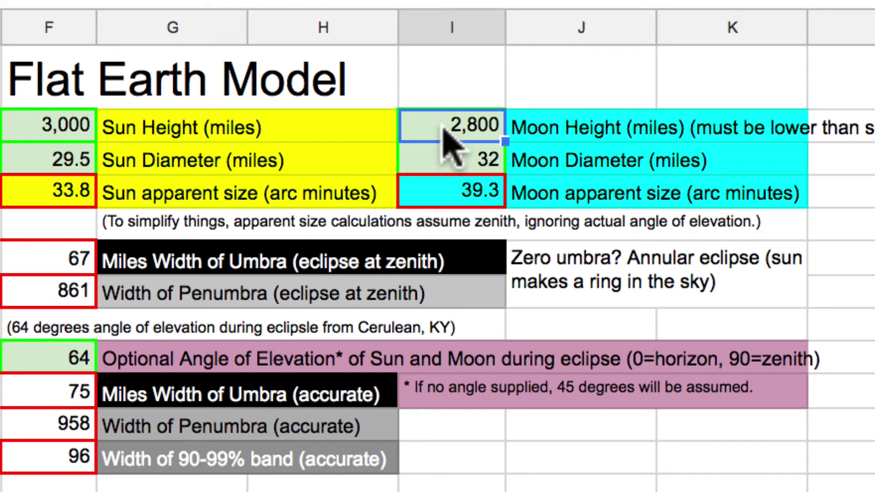
click(62, 129)
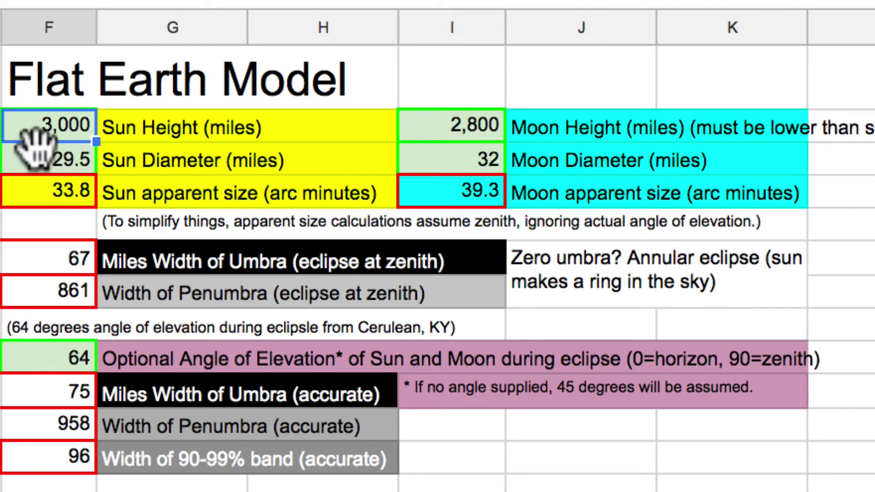
click(39, 162)
click(428, 133)
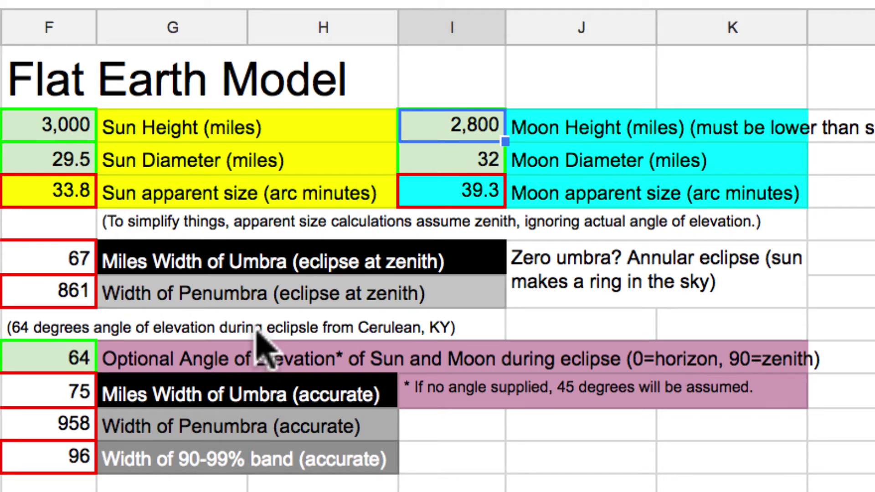
click(33, 193)
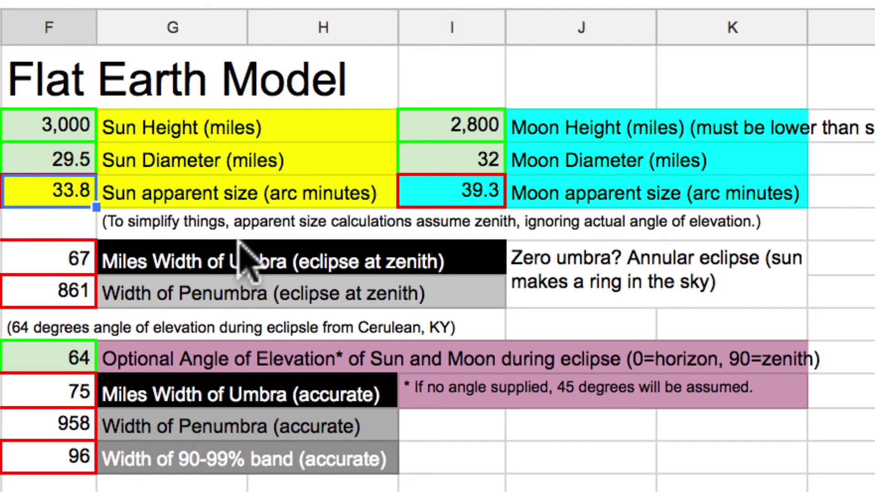
click(461, 191)
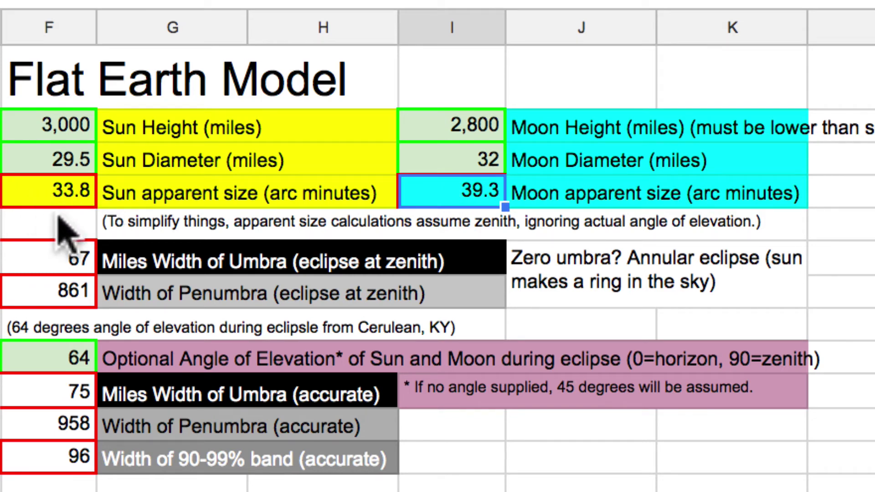
click(50, 191)
click(430, 194)
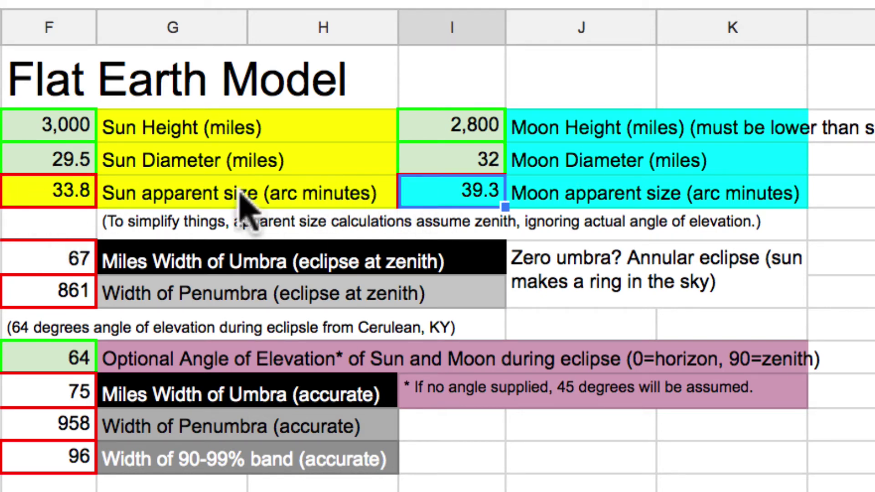
click(58, 194)
click(448, 192)
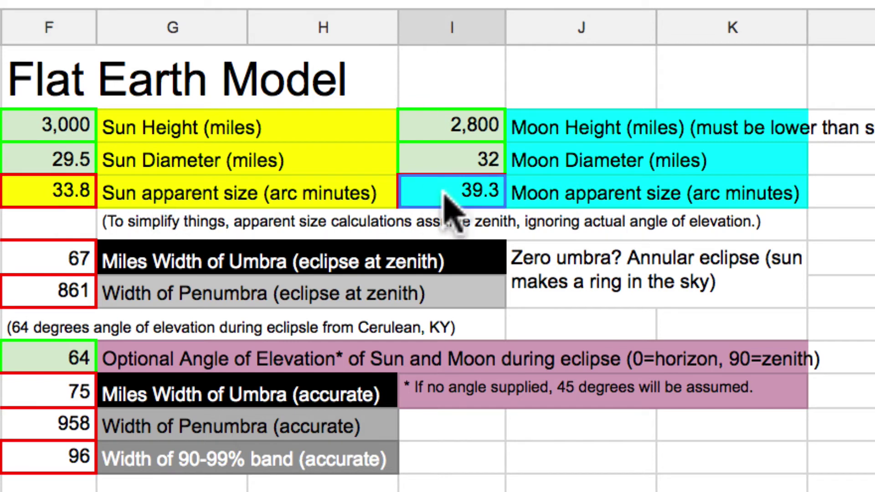
click(39, 198)
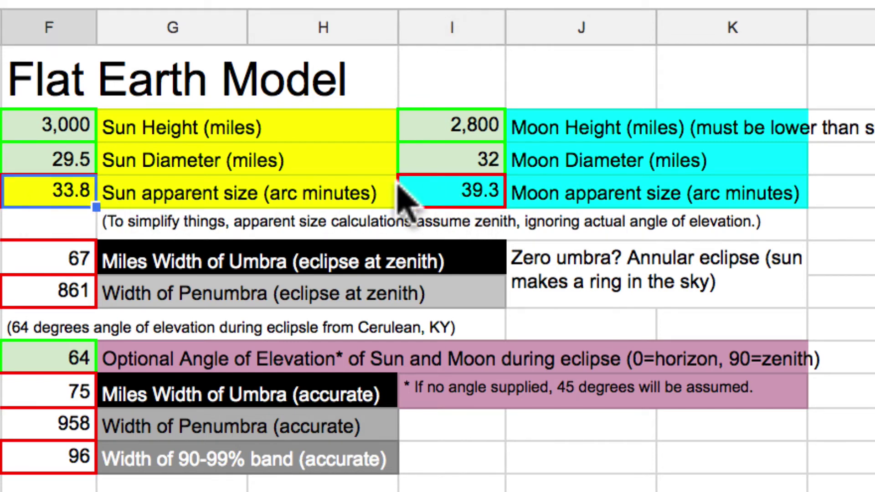
click(426, 187)
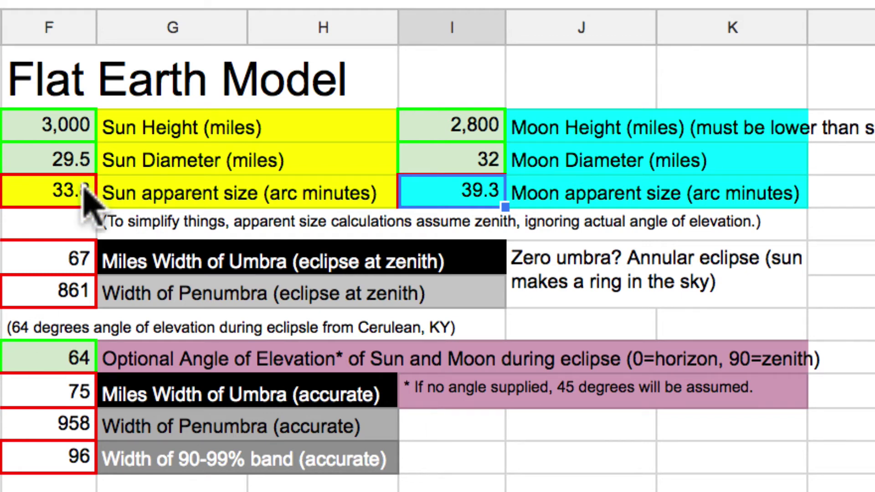
click(59, 195)
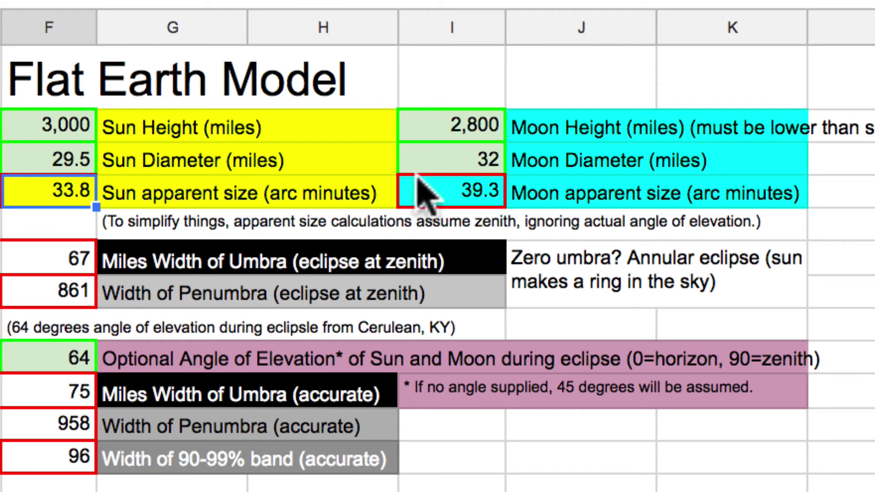
click(442, 131)
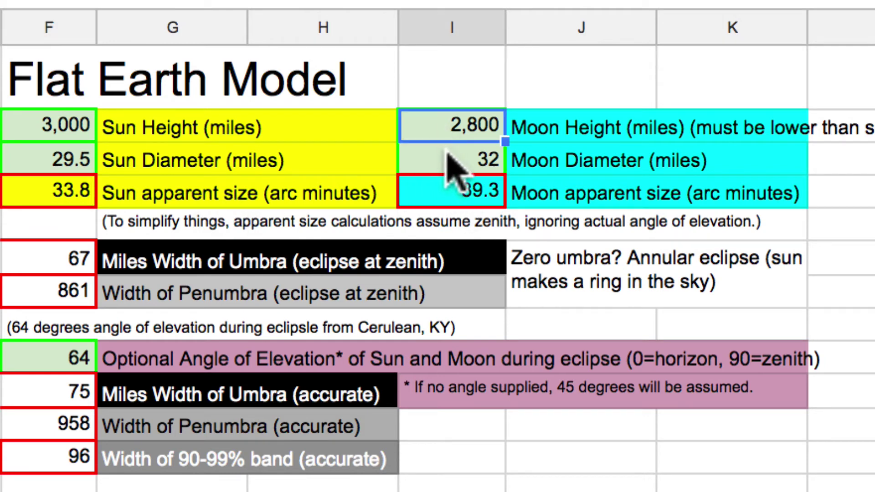
click(453, 162)
click(34, 159)
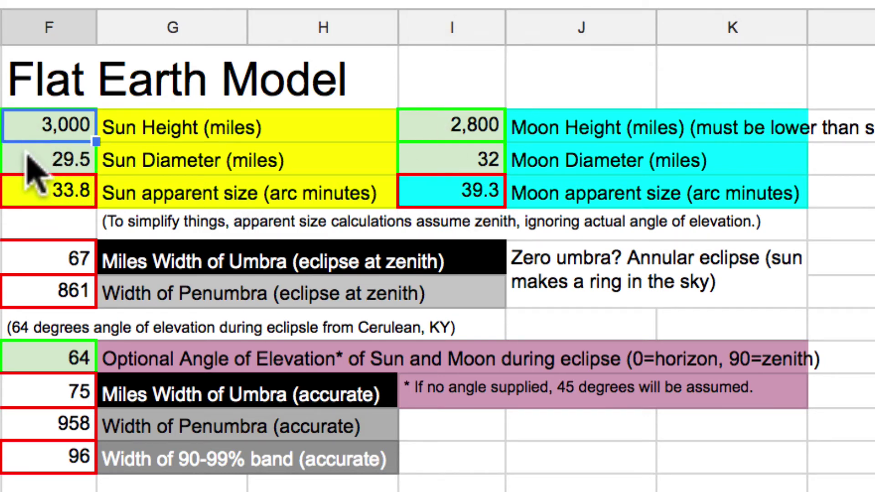
click(39, 194)
click(442, 196)
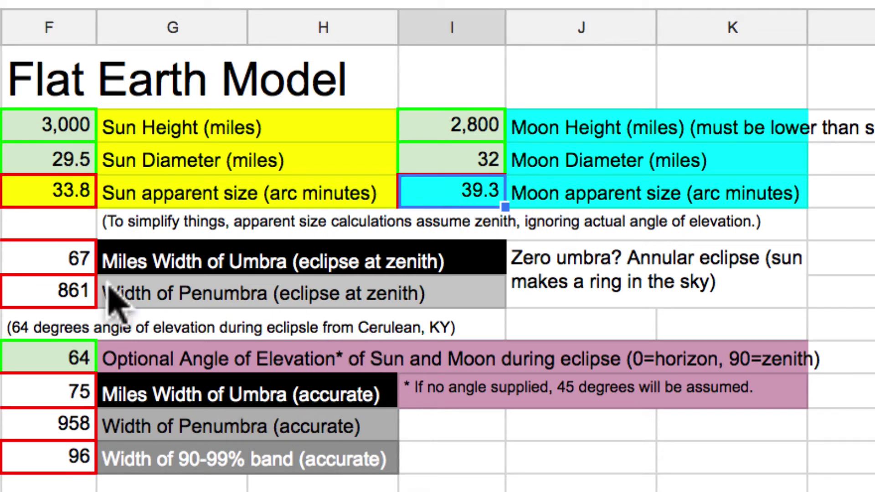
click(50, 262)
click(50, 296)
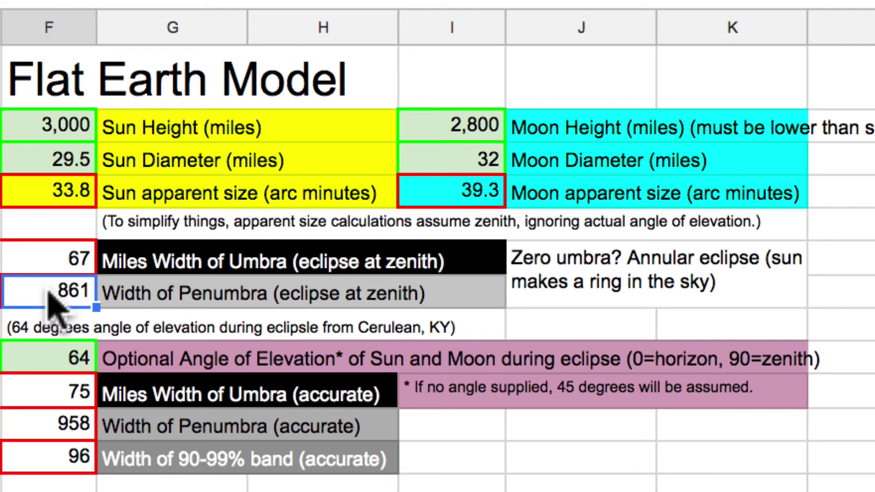
click(46, 269)
click(44, 282)
click(41, 272)
click(41, 283)
click(43, 273)
click(43, 288)
click(35, 359)
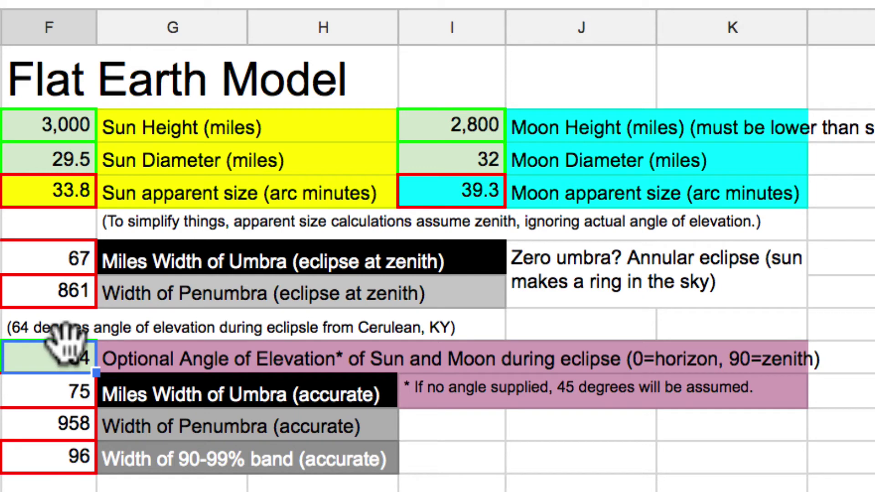
click(35, 391)
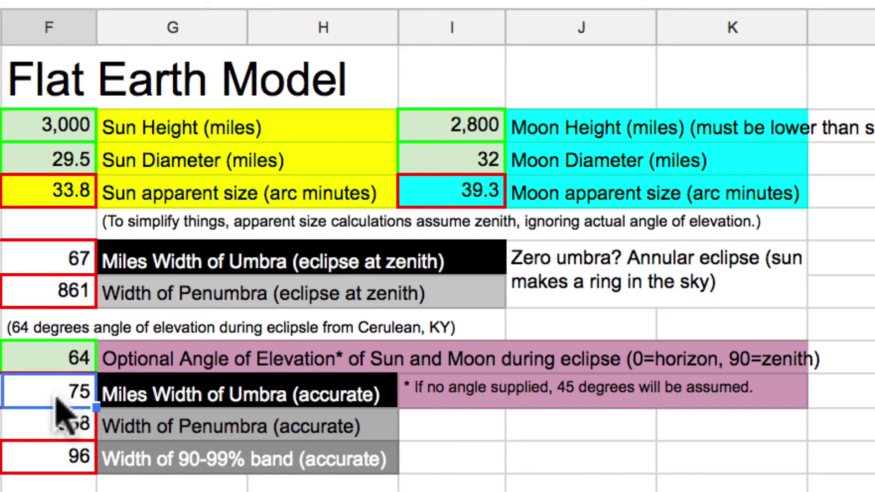
click(45, 268)
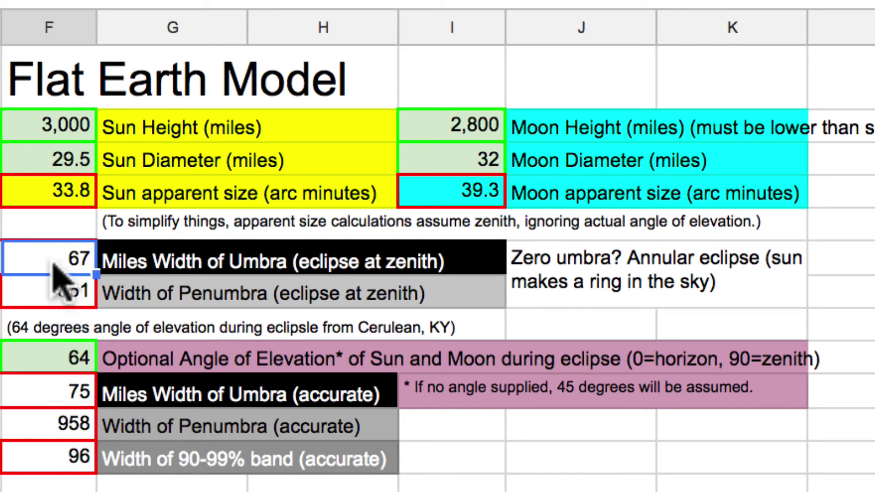
click(50, 393)
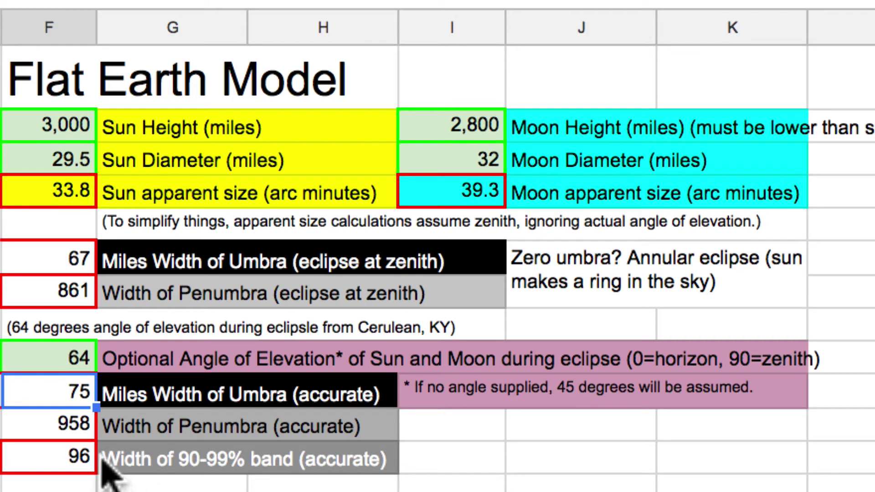
click(52, 435)
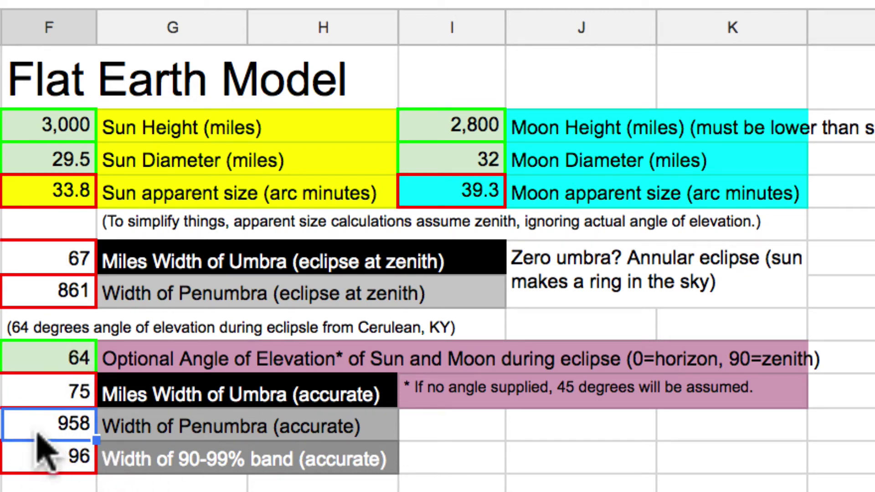
click(58, 462)
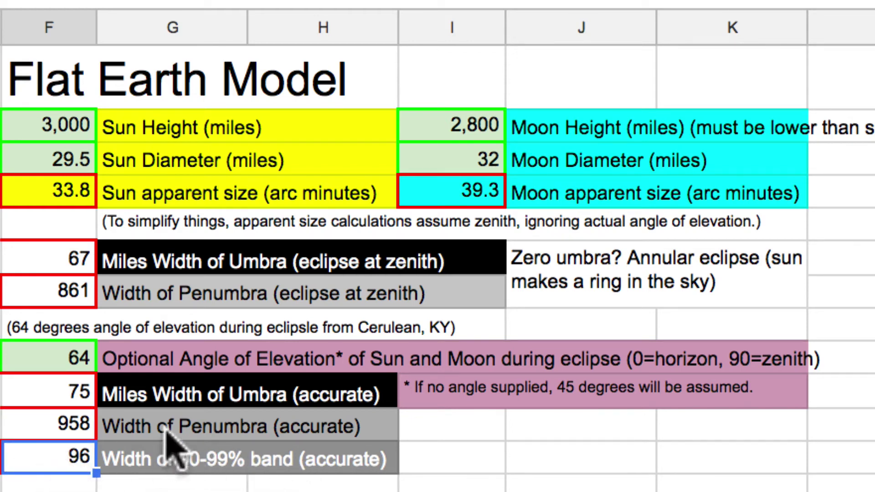
click(53, 435)
click(50, 449)
click(49, 436)
click(46, 455)
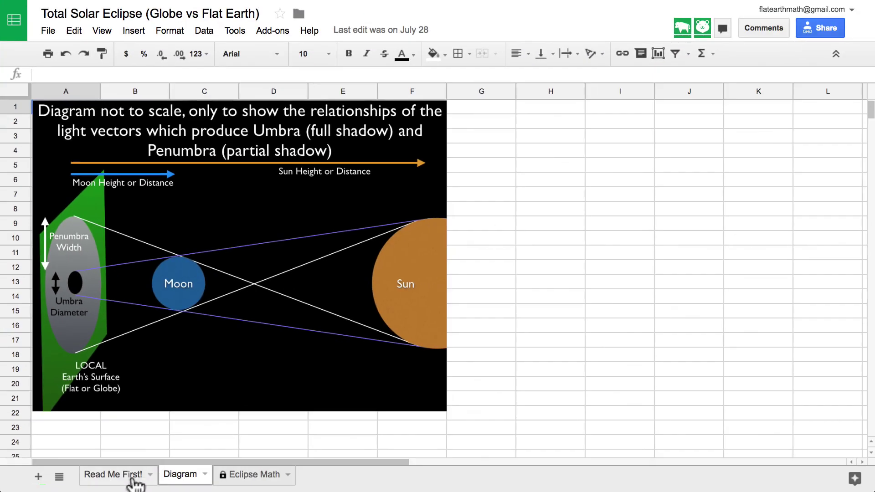
Visit the Read Me First! sheet, then return to the Eclipse Math sheet
click(132, 476)
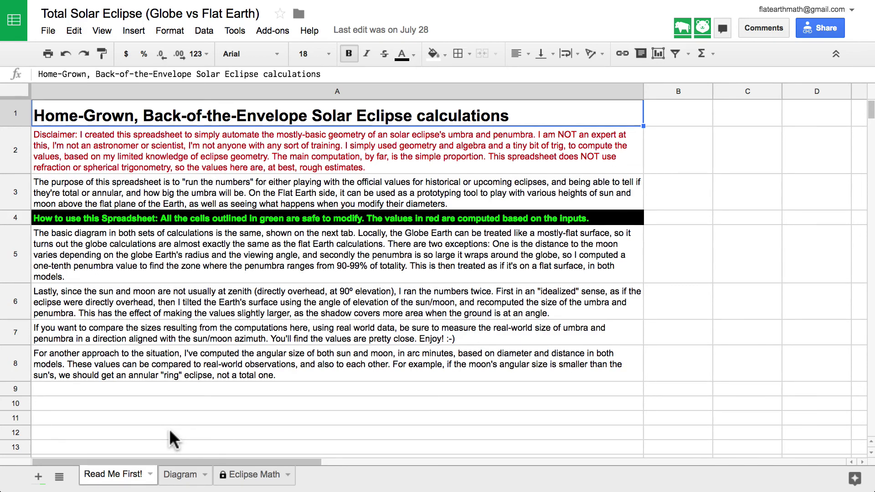
click(244, 477)
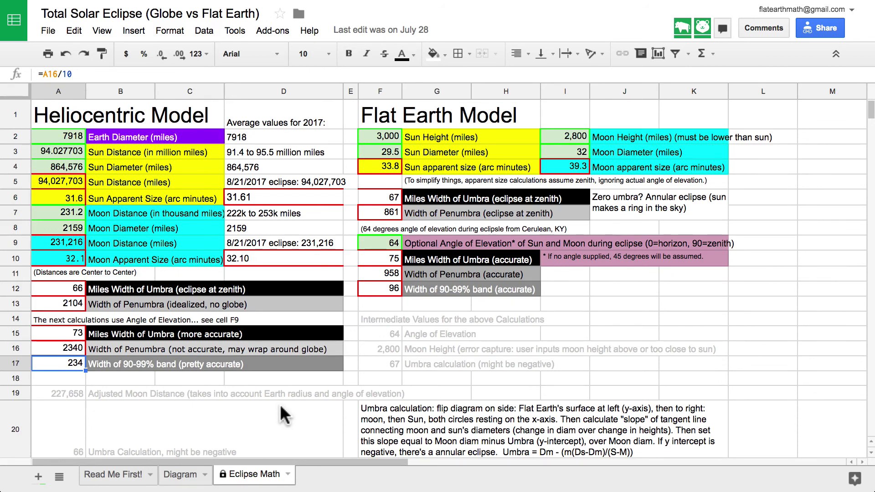
Trace A20's umbra formula =A8-(A19*(A4-A8)/(A5-A19)), highlighting references A8, A19, A4 and A19
click(71, 426)
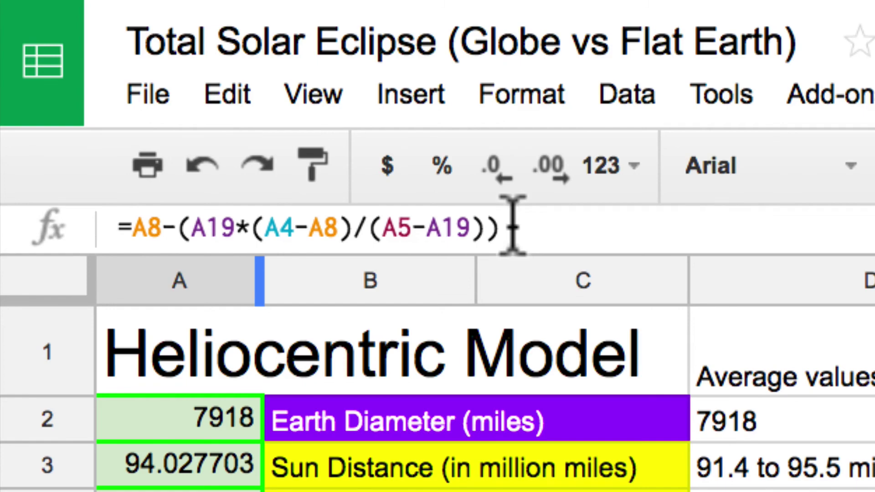
drag(513, 227, 131, 228)
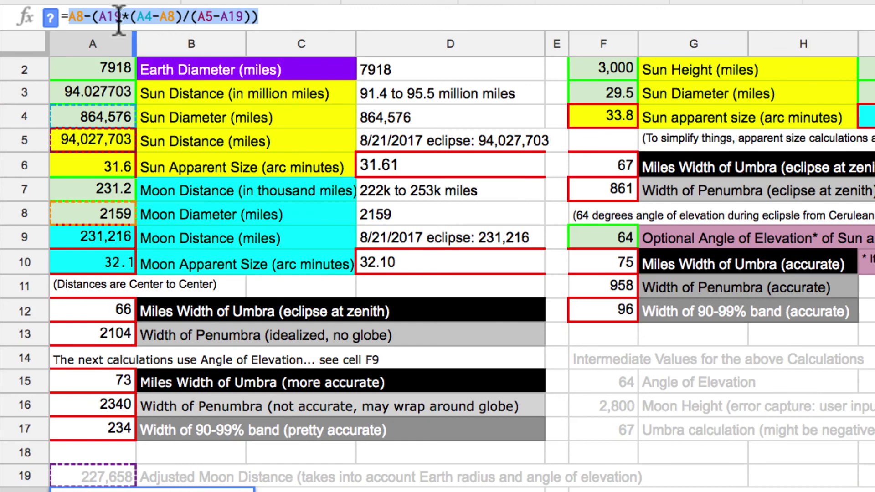
click(77, 18)
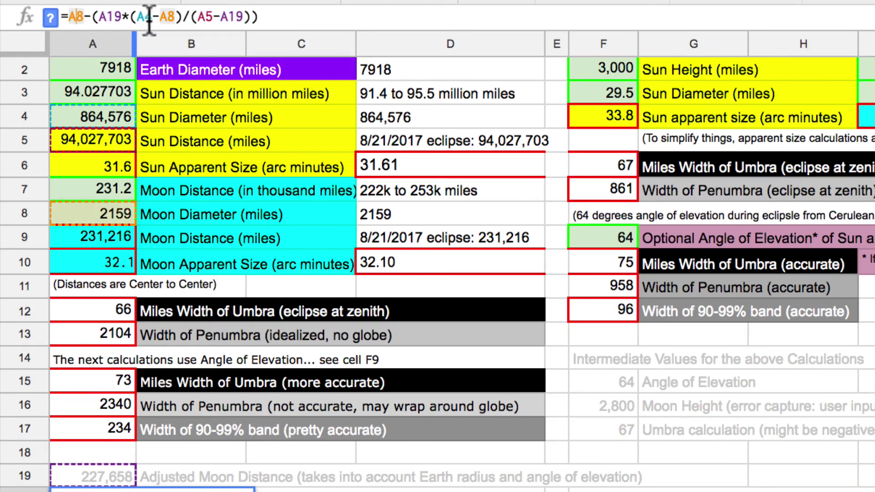
click(104, 19)
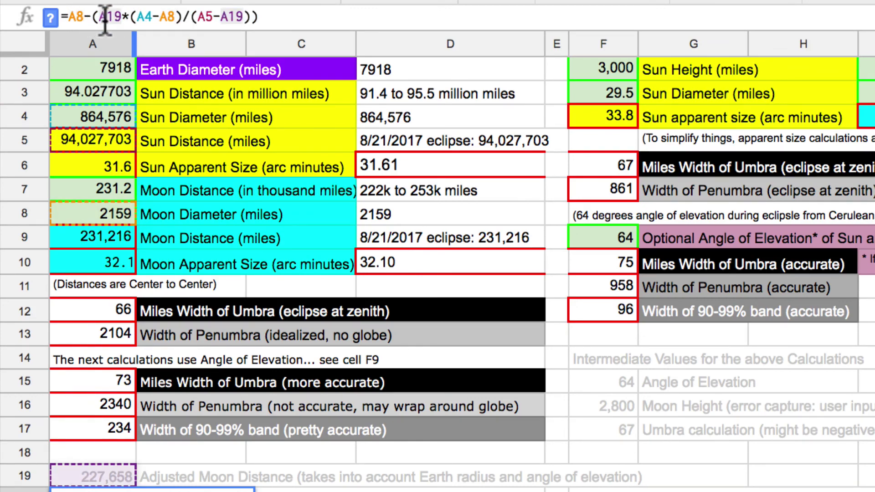
click(144, 19)
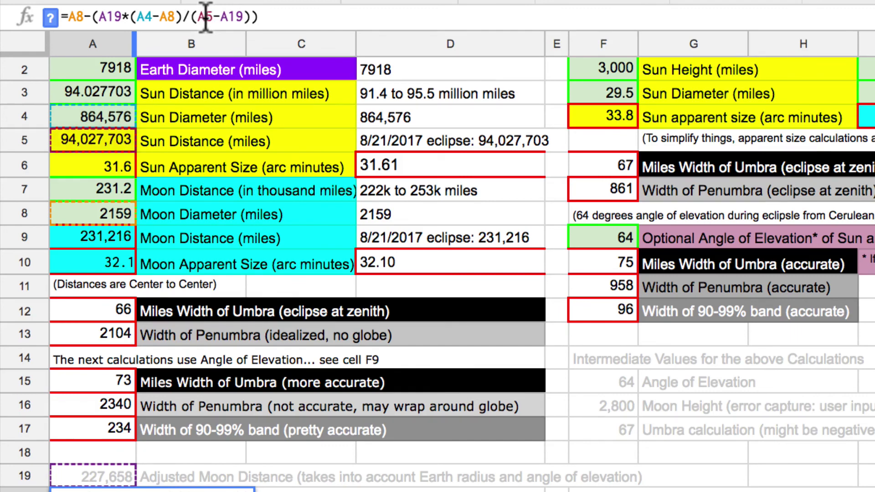
click(236, 17)
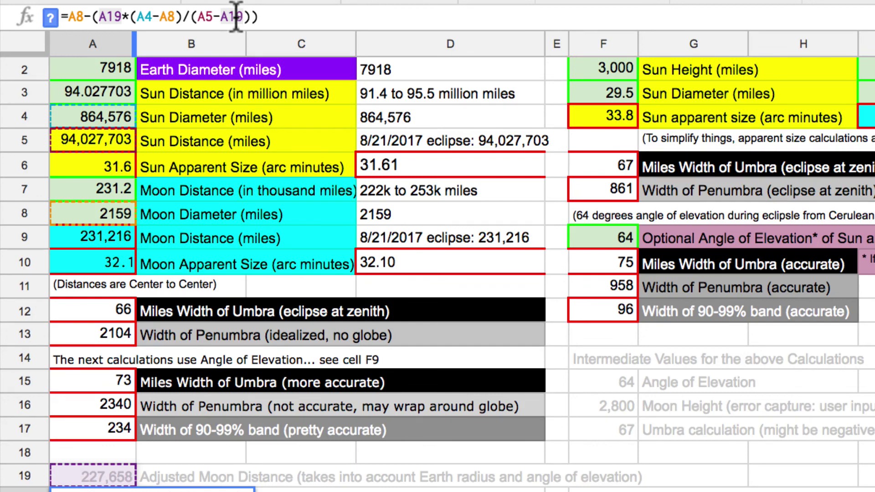